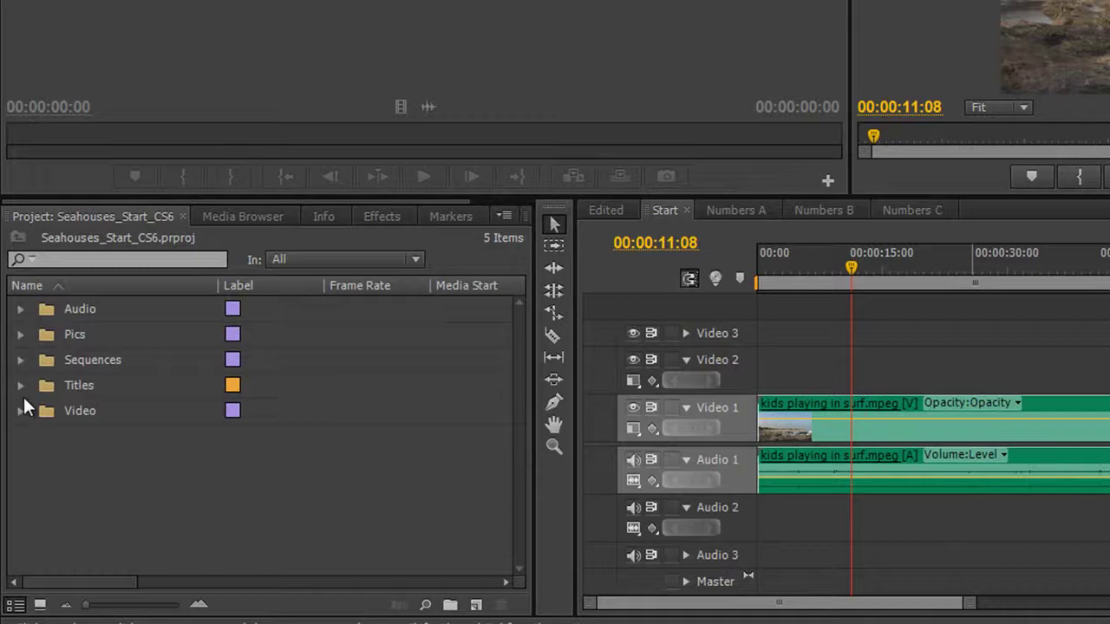
- Show the Video bin's 20 clips as thumbnails and enlarge the bin and Timeline panels
left_click(40, 605)
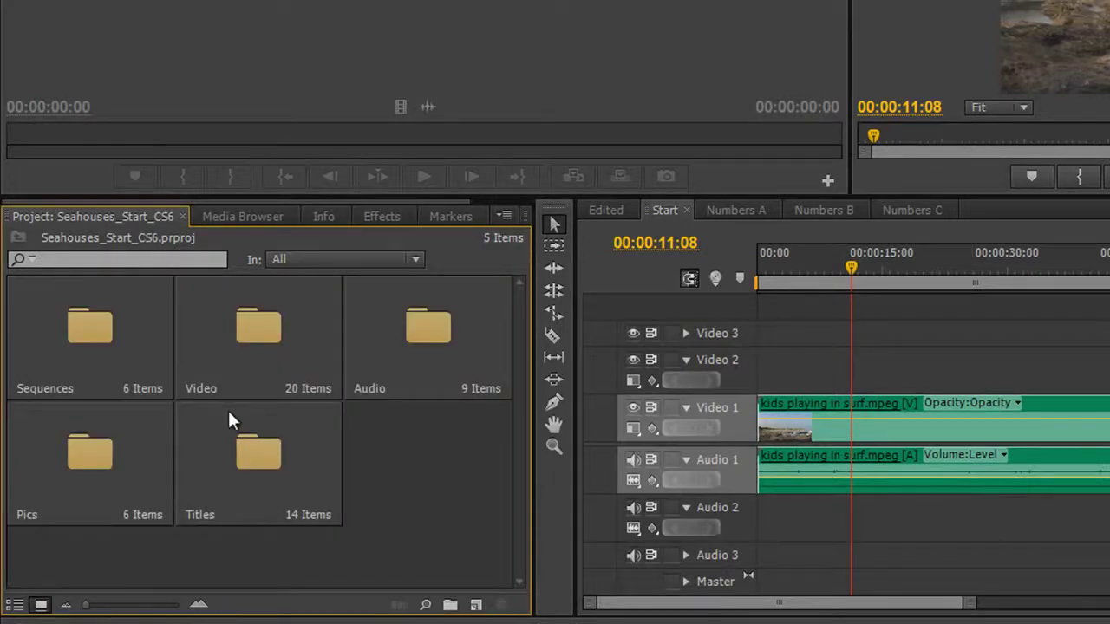
double_click(255, 334)
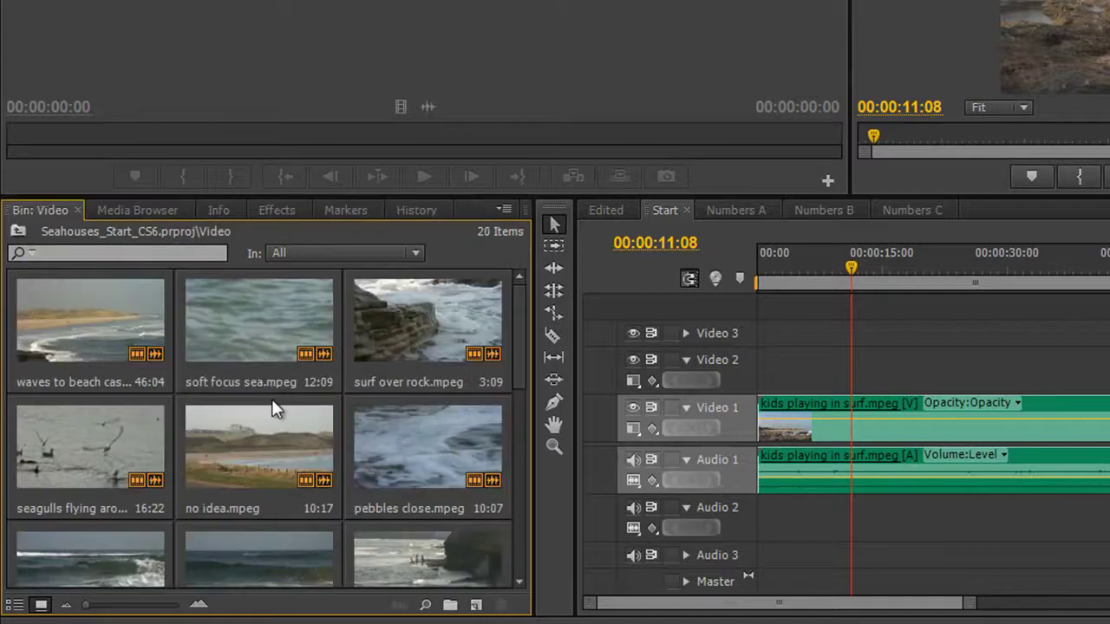
left_click_drag(386, 195, 390, 109)
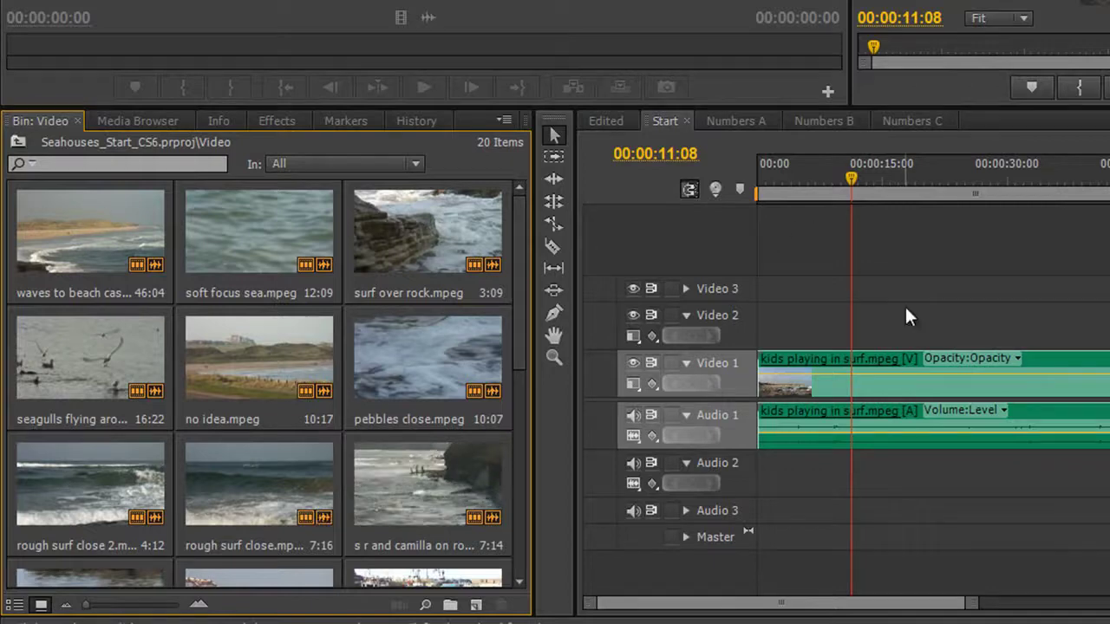
left_click(410, 238)
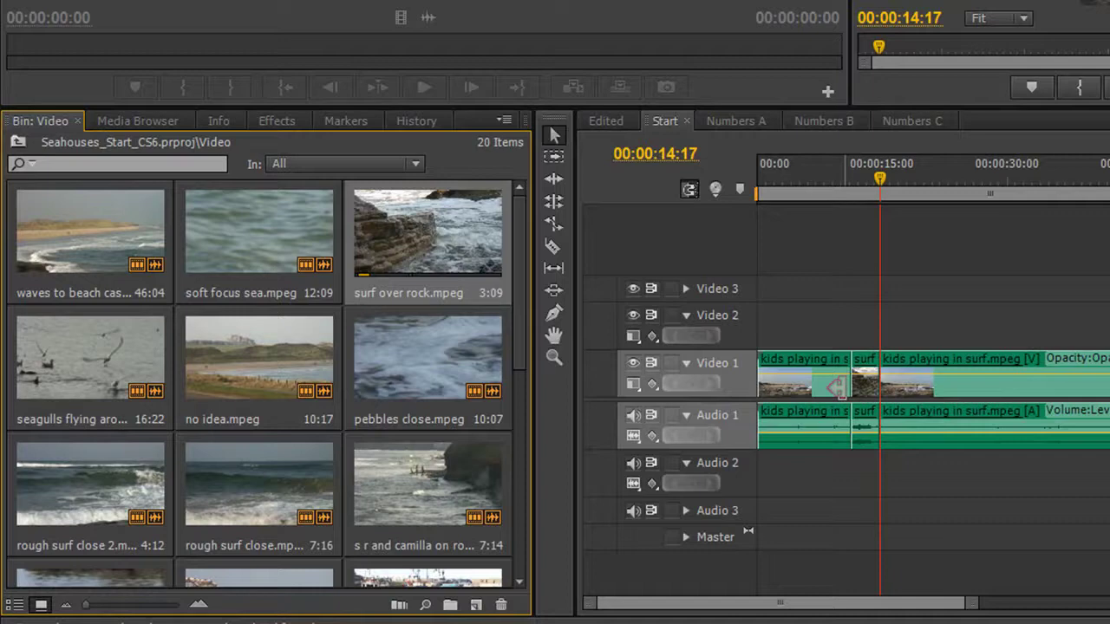
key("ctrl+z")
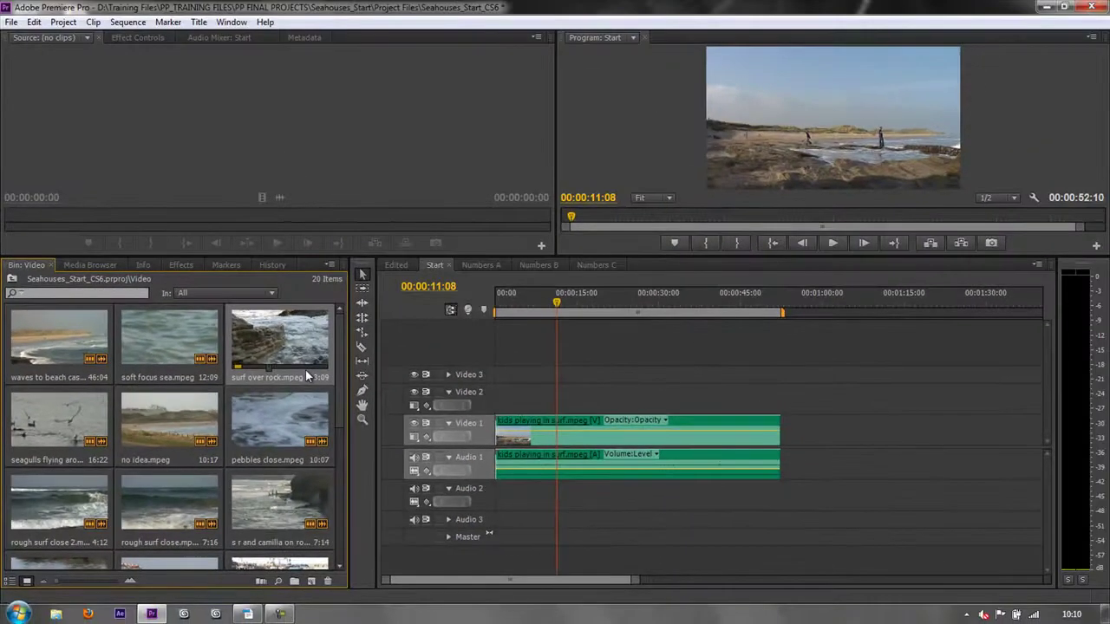
key("comma")
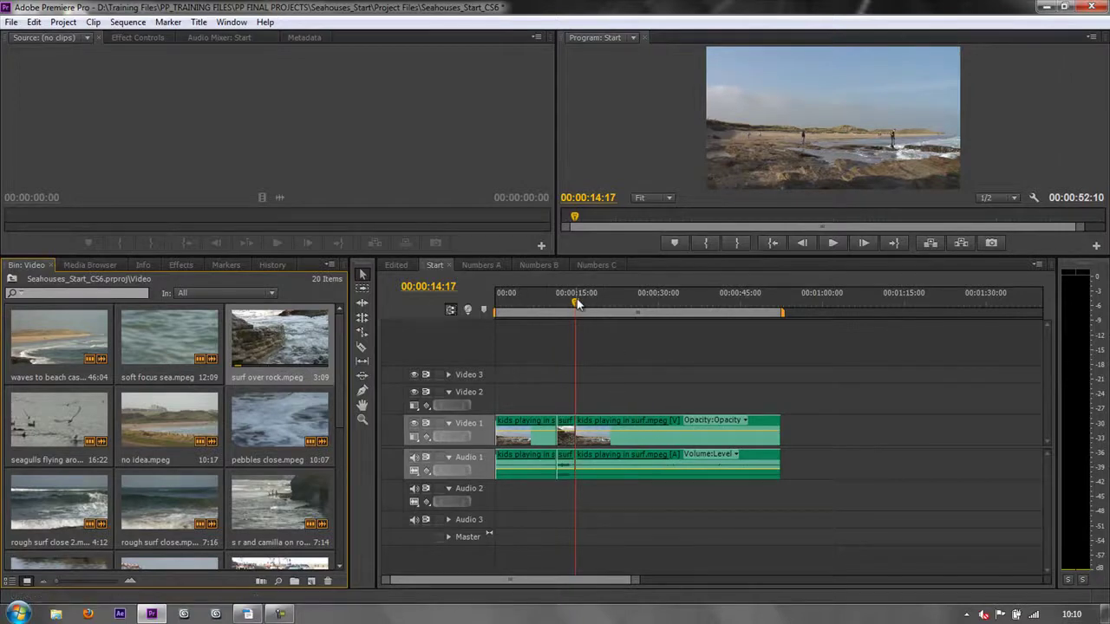
left_click_drag(577, 298, 543, 378)
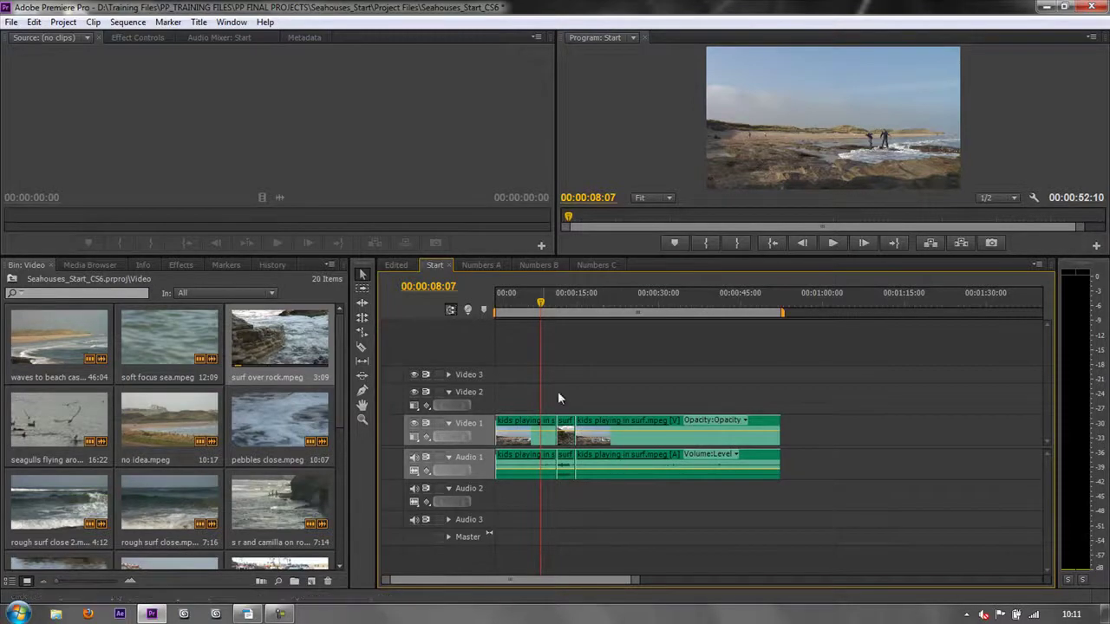
- Undo the 11:08 insert and test collapsing and expanding the Video 2 and Audio 2 tracks
key("ctrl+z")
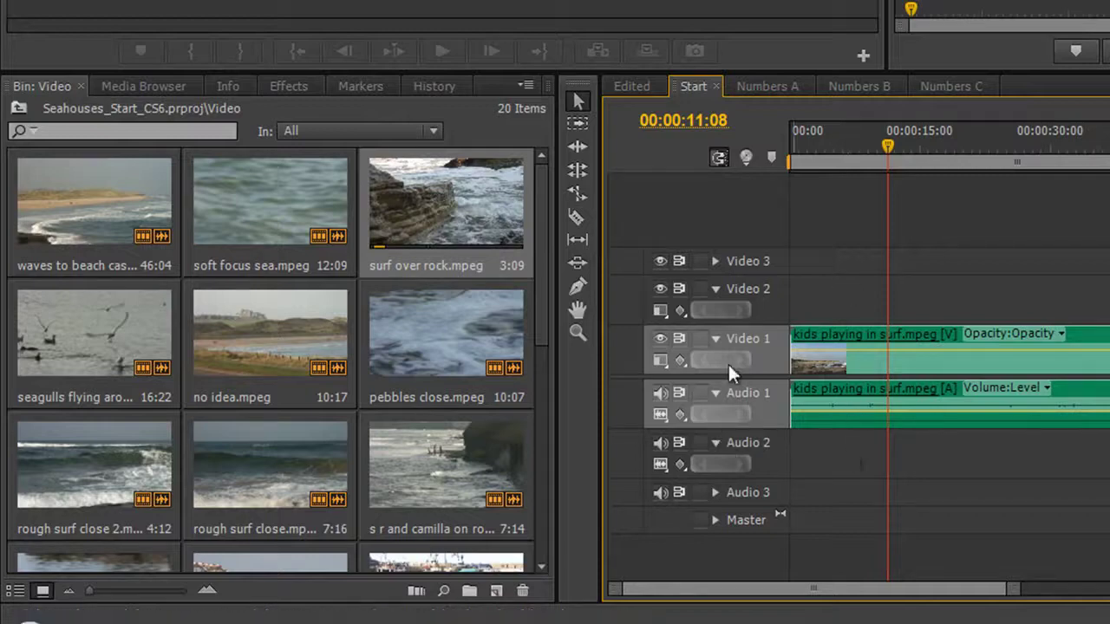
left_click(714, 289)
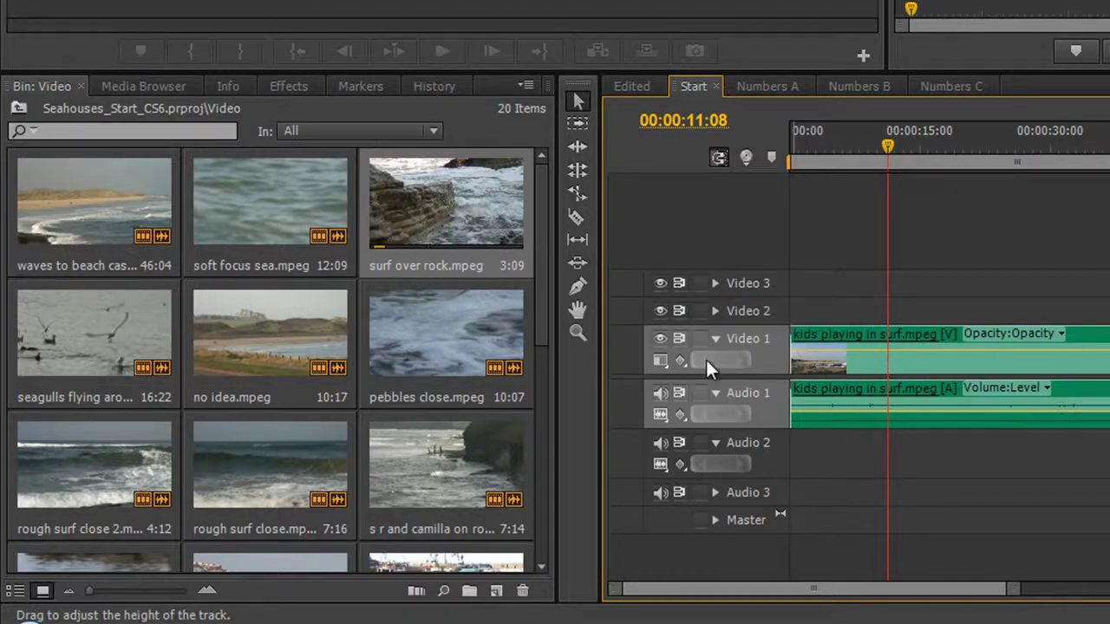
left_click(715, 443)
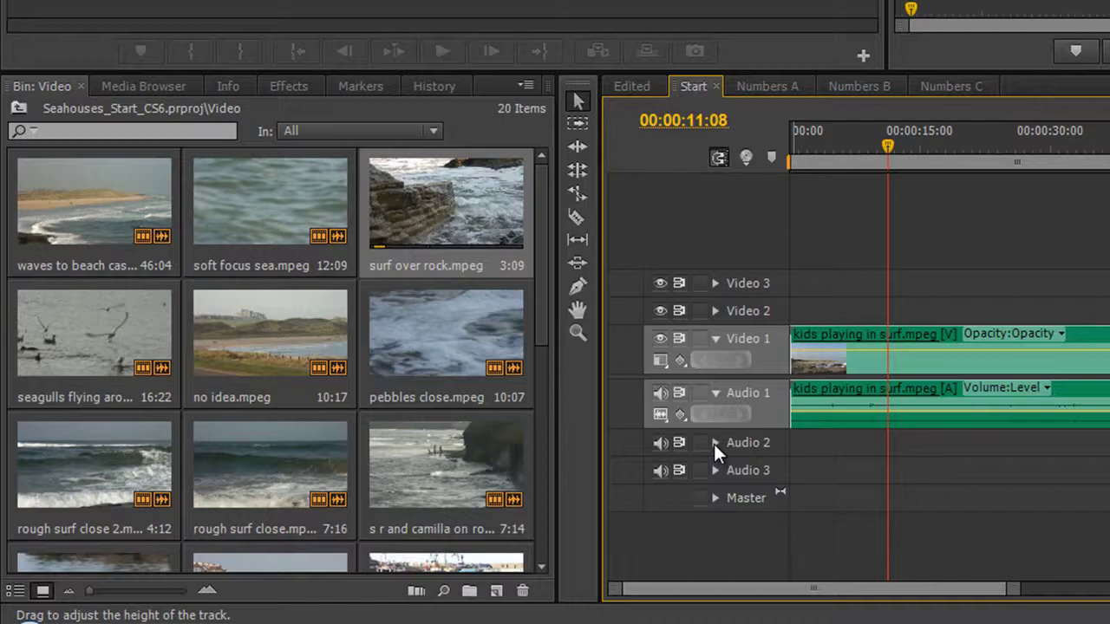
left_click(715, 444)
left_click(715, 310)
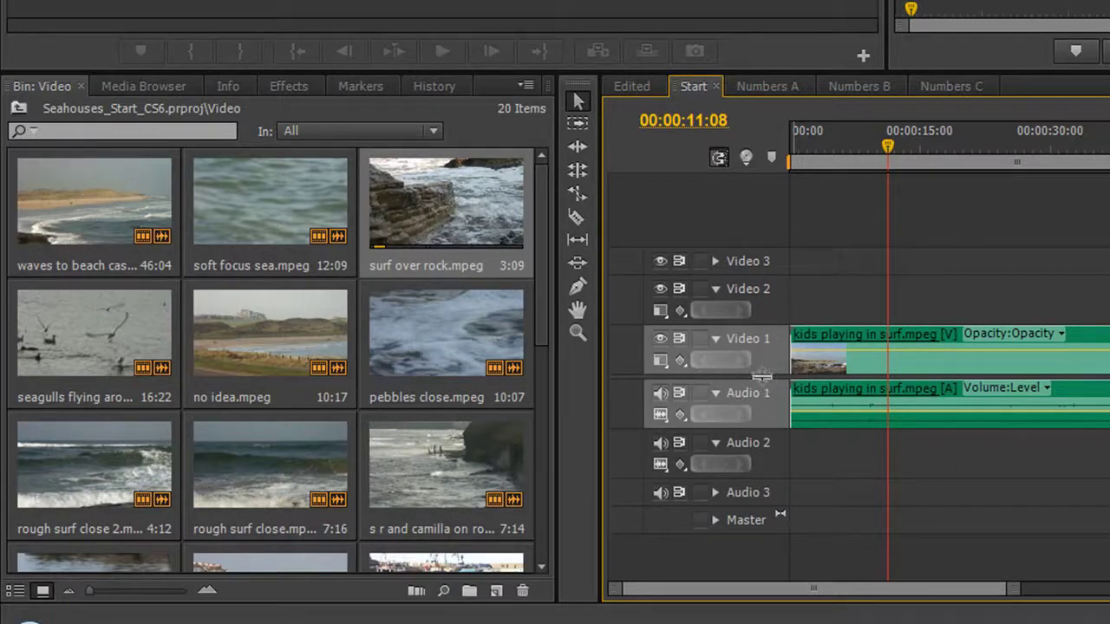
- Collapse Video 2 and Audio 2, leaving Video 1 and Audio 1 expanded
left_click(715, 289)
left_click(714, 442)
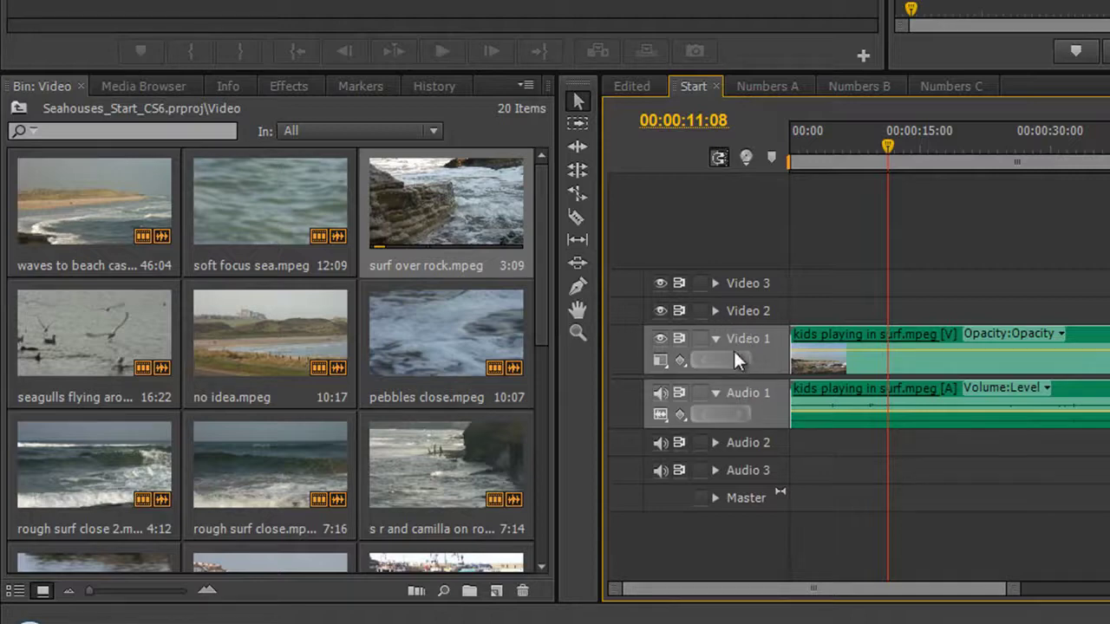
left_click(714, 337)
left_click(715, 388)
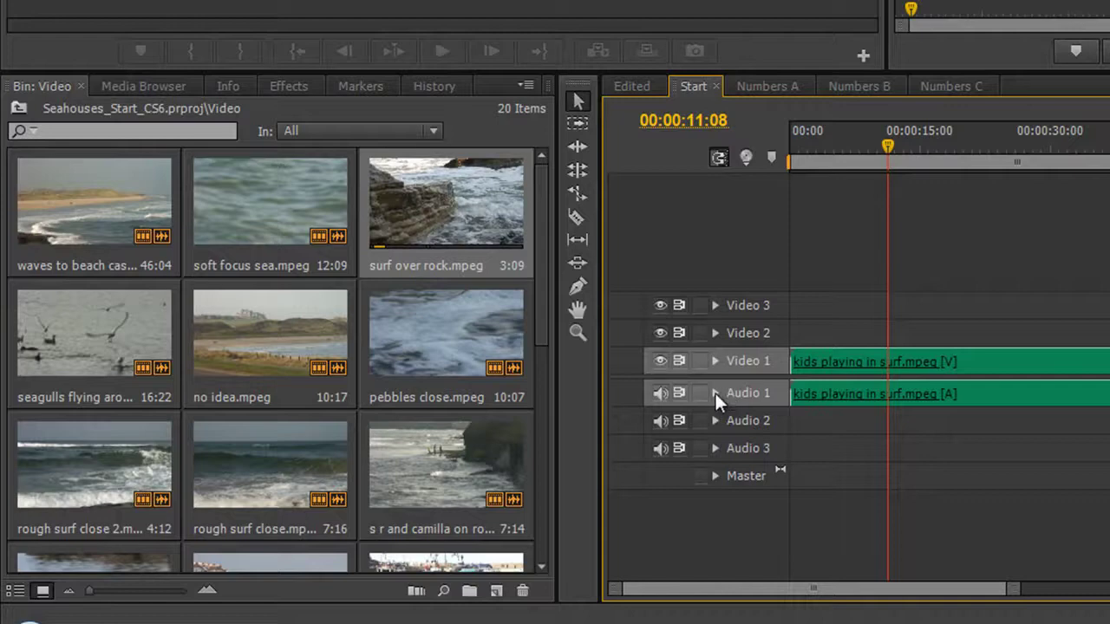
left_click(715, 391)
left_click(717, 359)
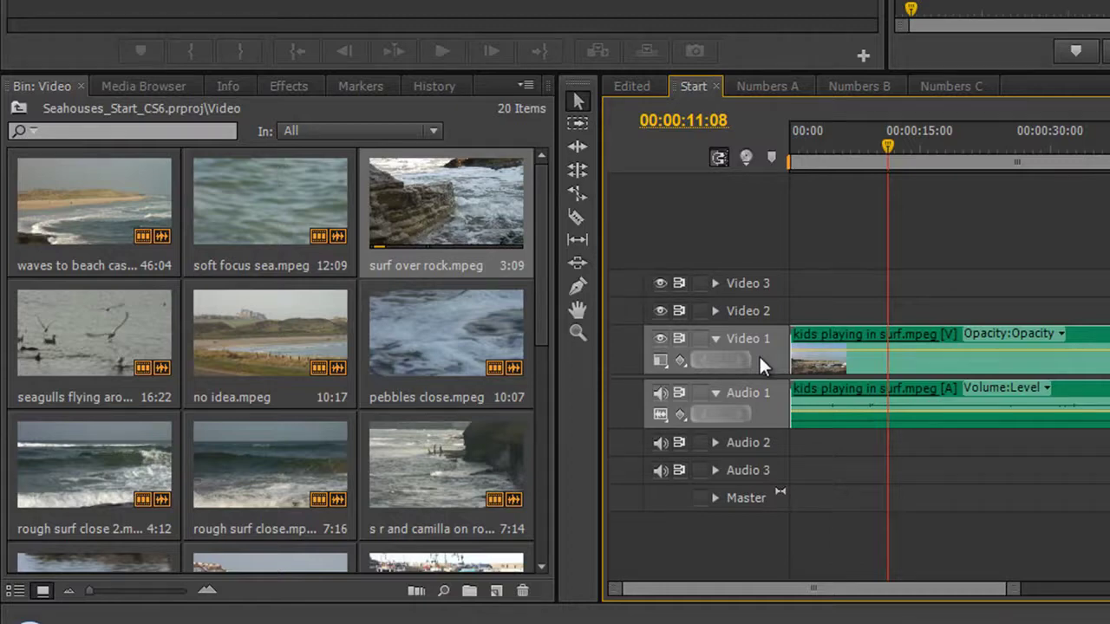
- Target Video 2 and Audio 2 instead of Video 1 and Audio 1, then select surf over rock
left_click(755, 309)
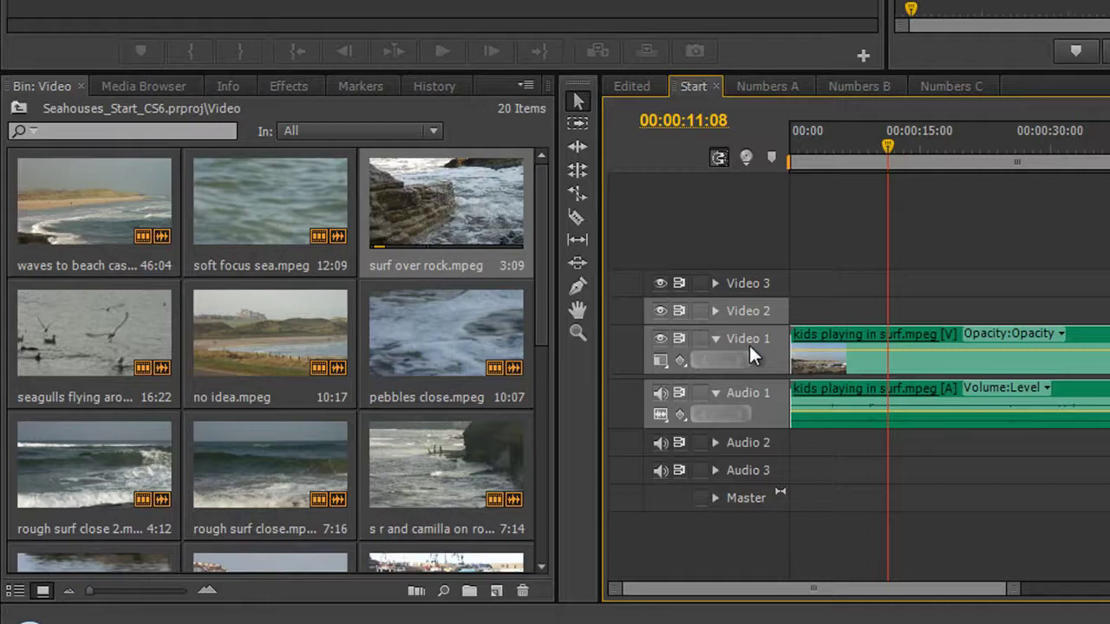
left_click(755, 339)
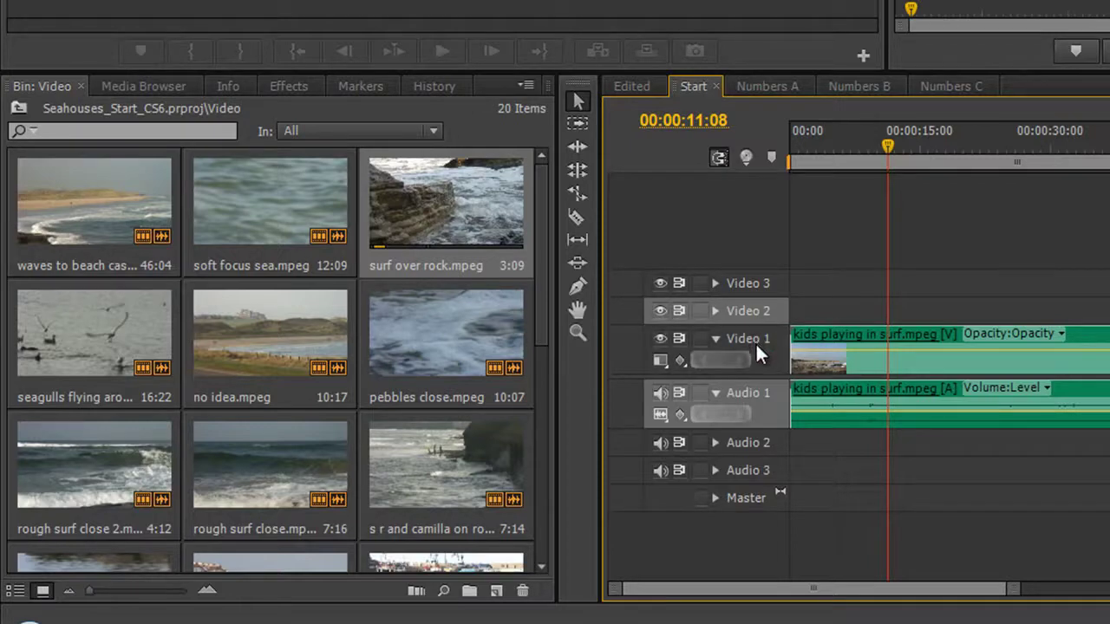
left_click(760, 411)
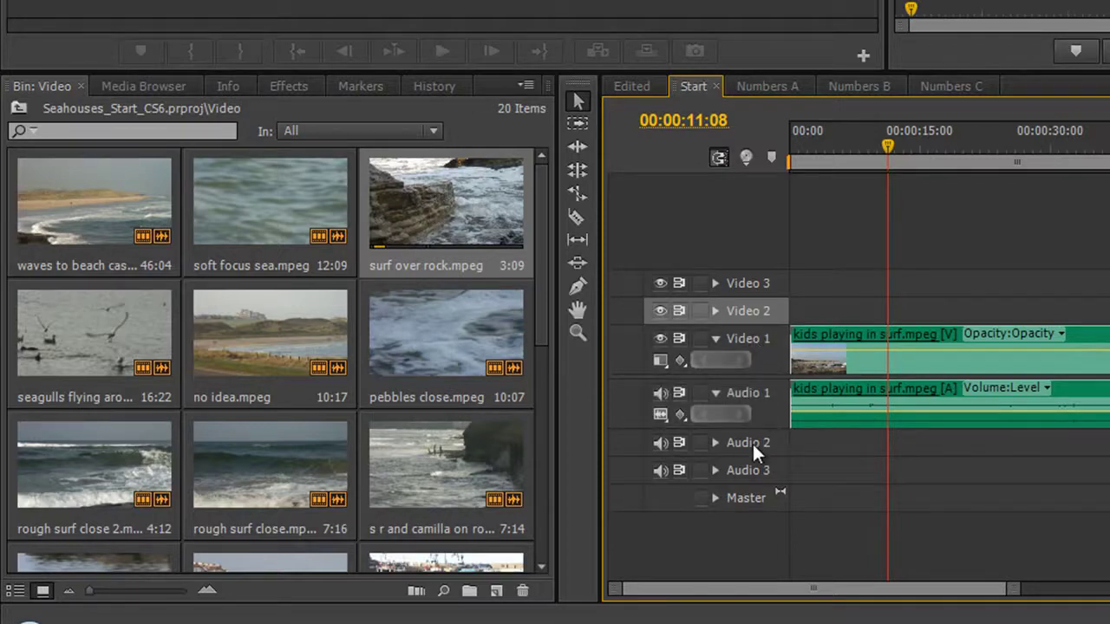
left_click(752, 443)
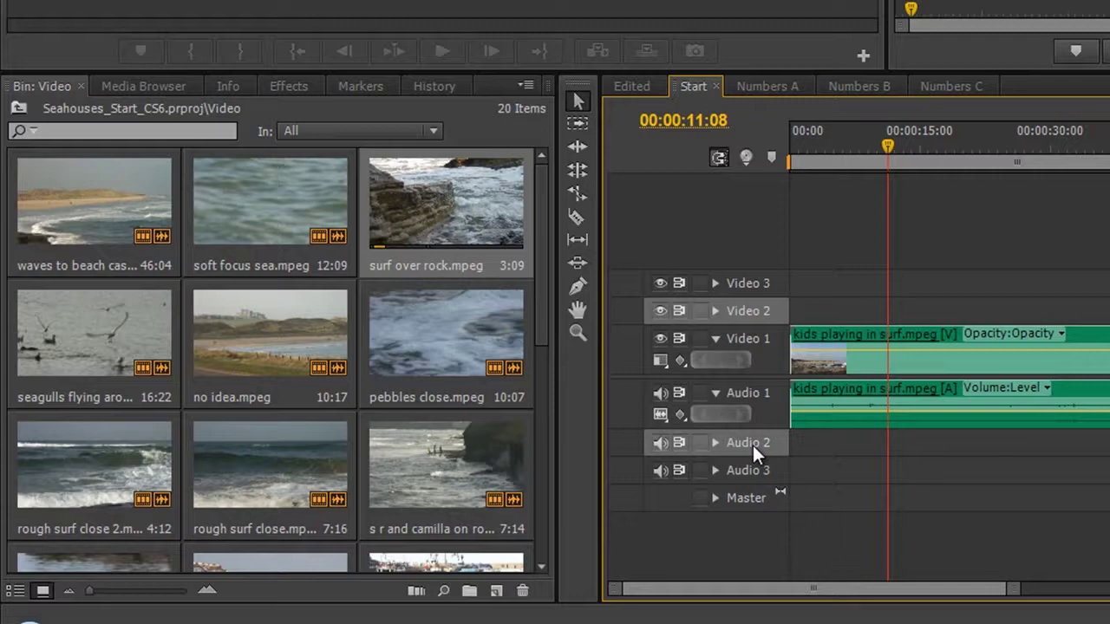
left_click(464, 213)
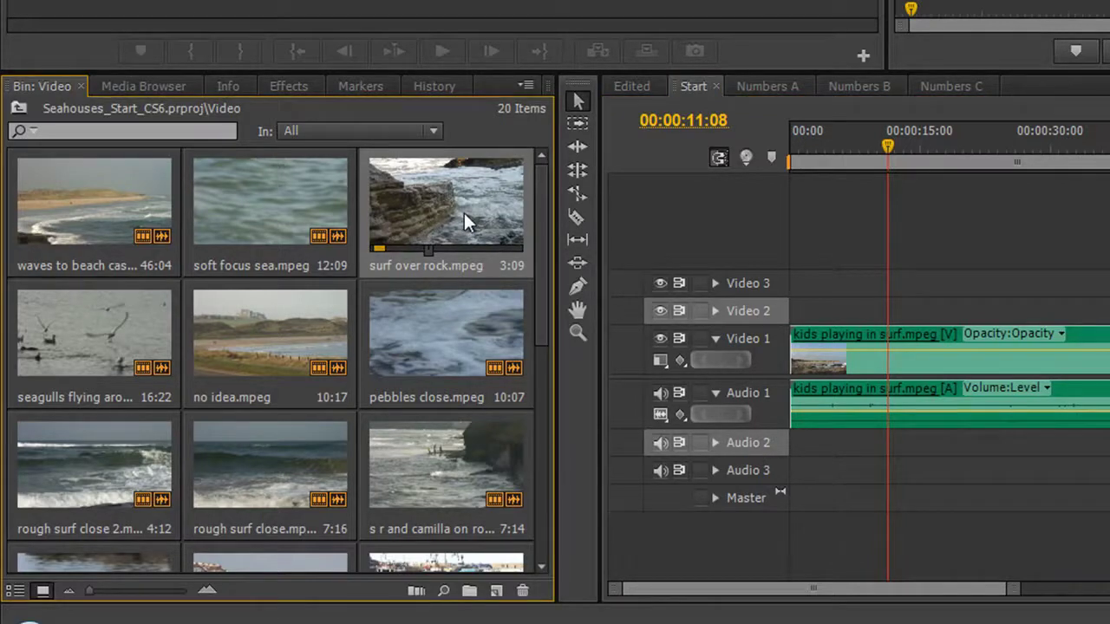
- Overwrite surf over rock onto Video 2 and Audio 2 instead of inserting, then review it
key("comma")
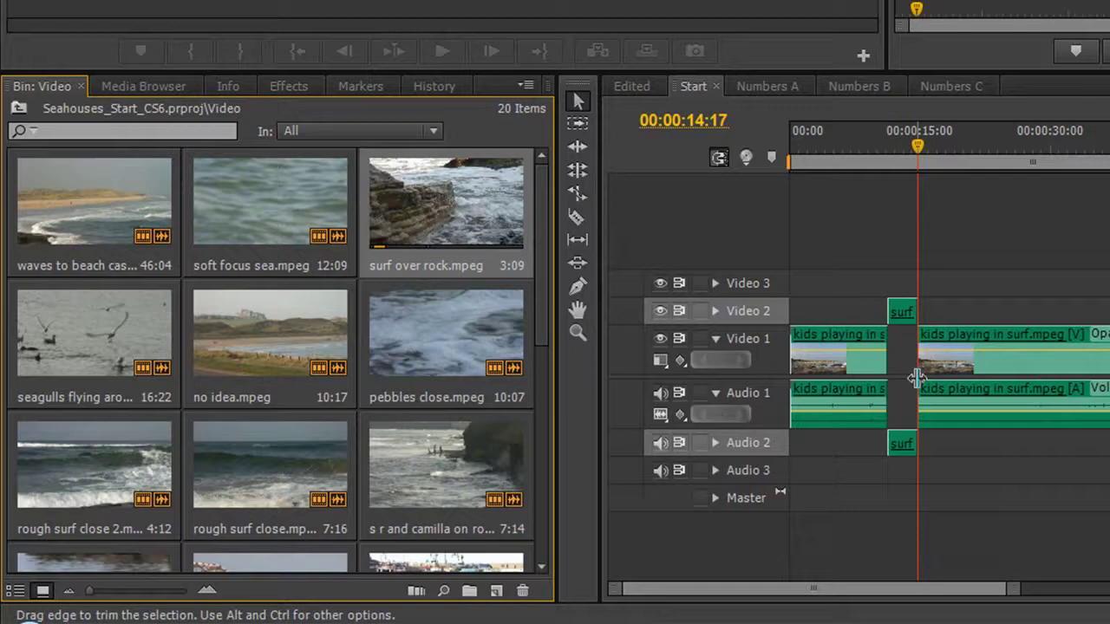
key("ctrl+z")
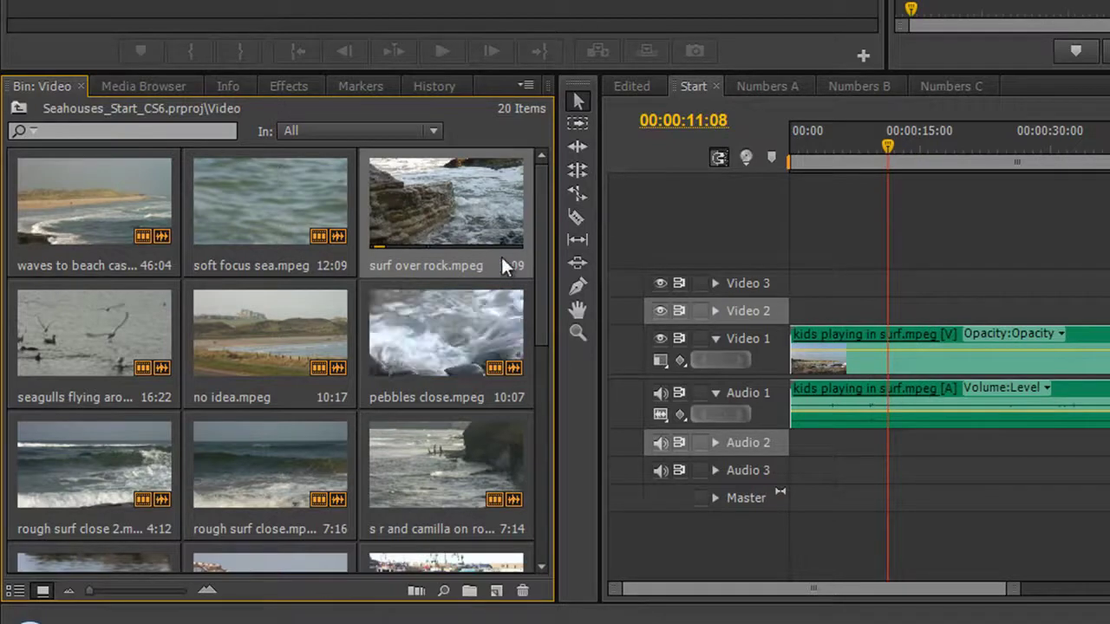
key("period")
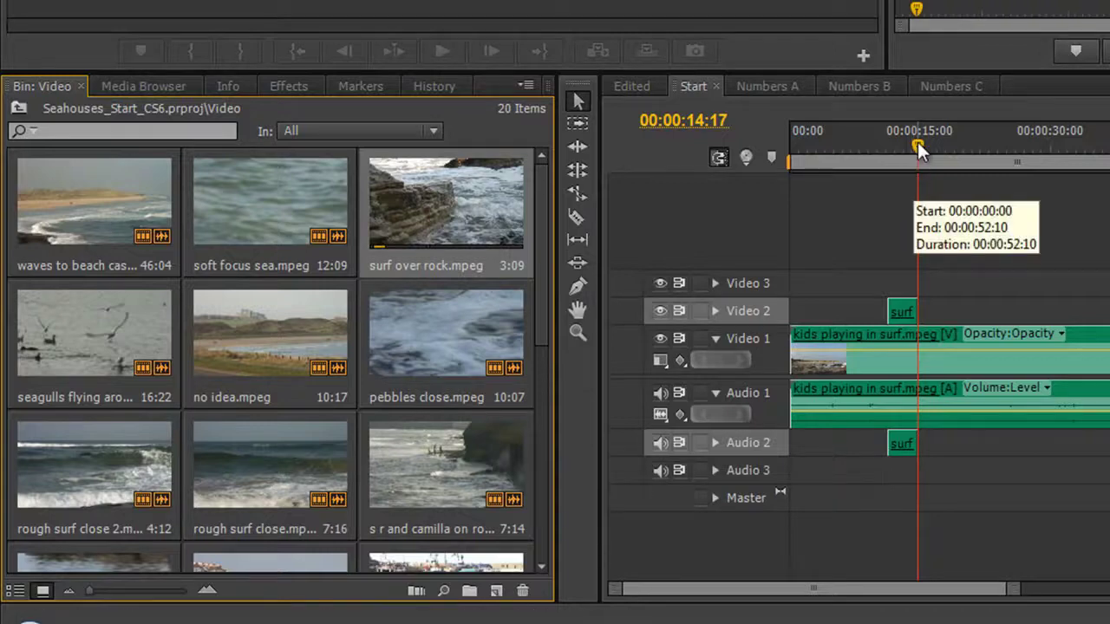
left_click_drag(917, 143, 892, 161)
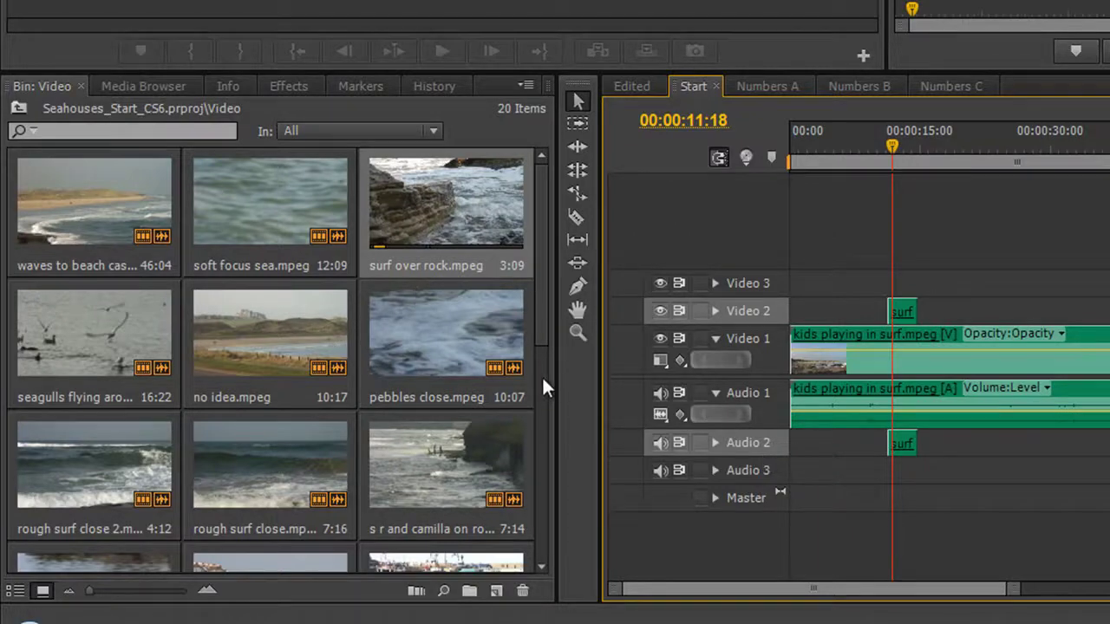
- Park the playhead at 00:00:25:08 and mark an In point there
left_click_drag(898, 152, 980, 192)
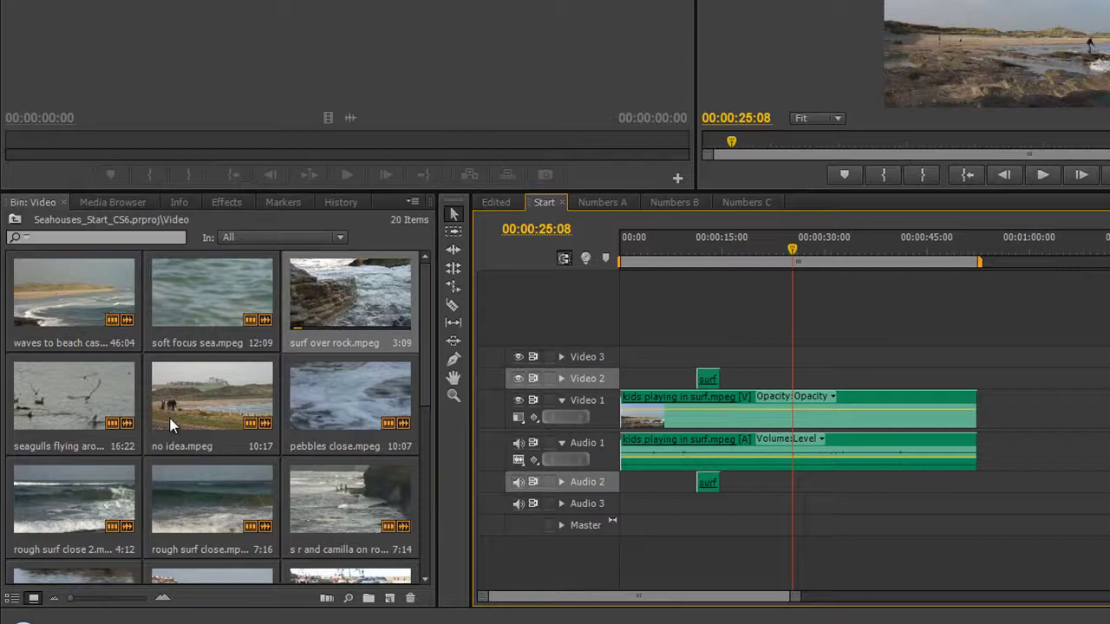
key("i")
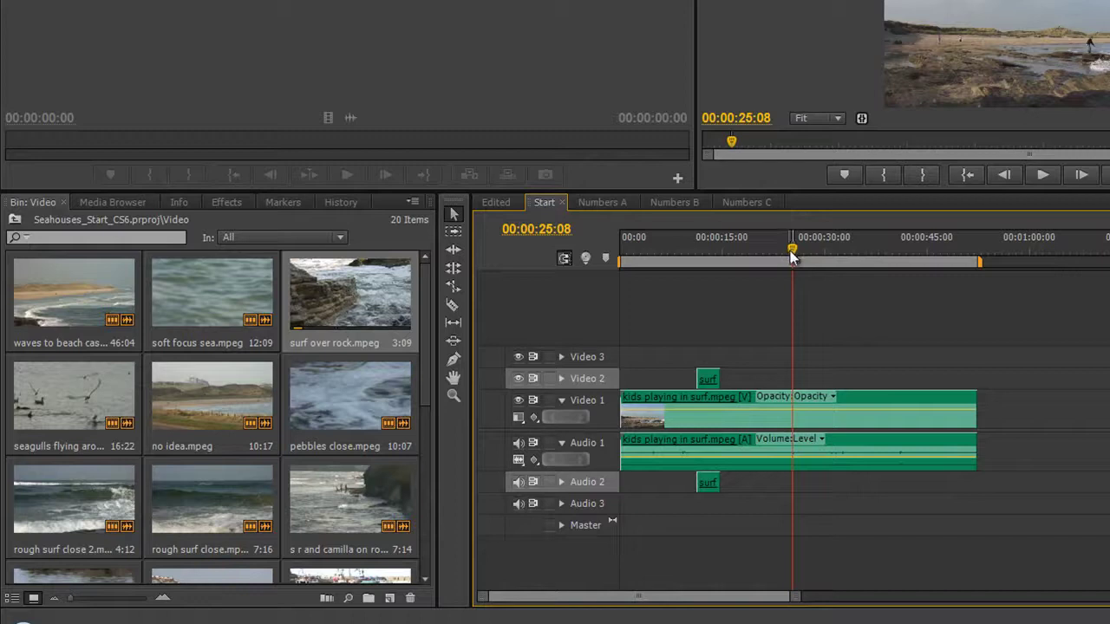
- Overwrite pebbles close at 00:00:25:08, bringing up the Fit Clip prompt
left_click(324, 399)
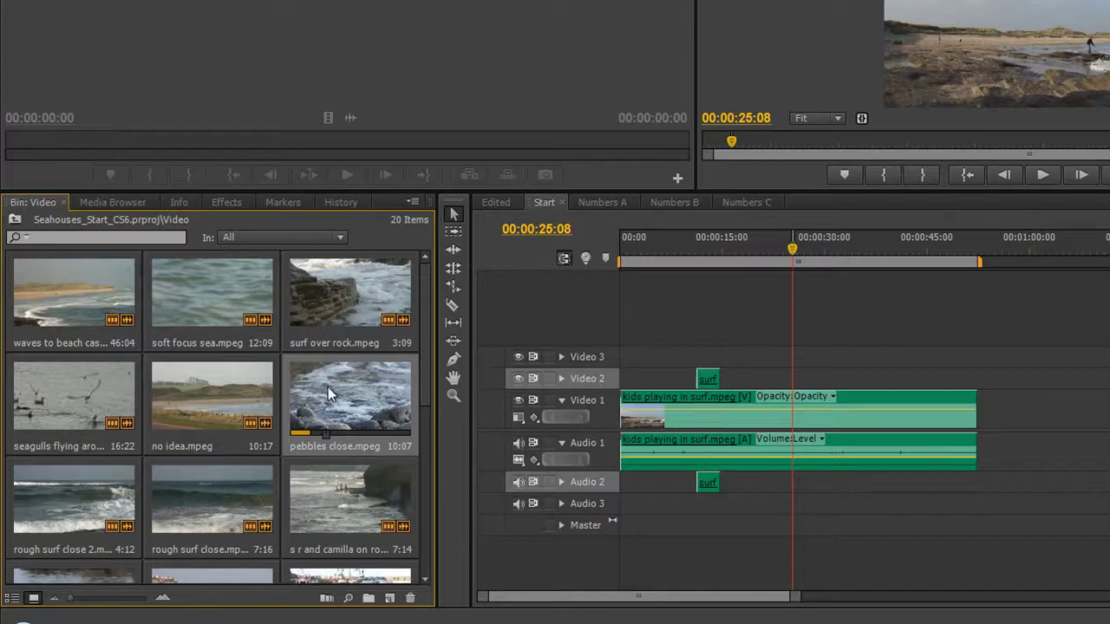
key("period")
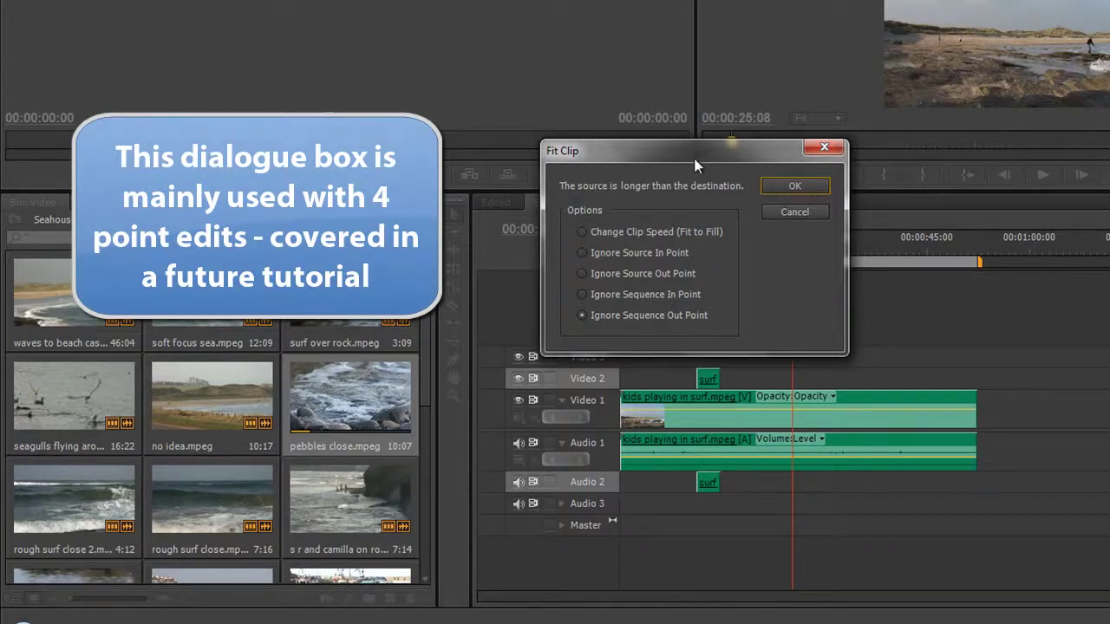
left_click_drag(697, 165, 357, 126)
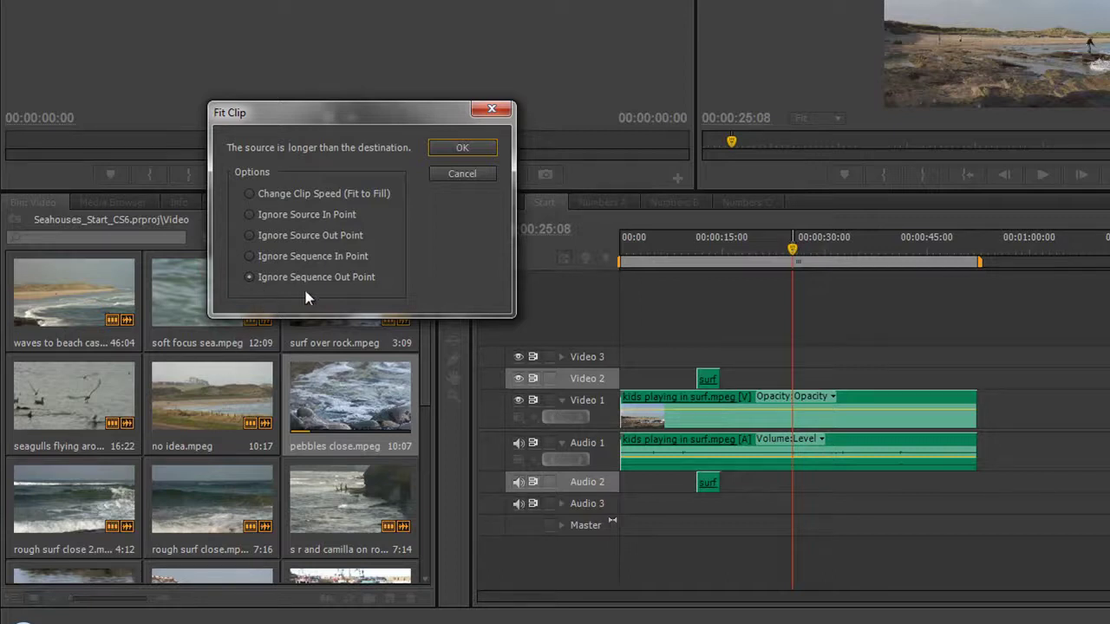
- Accept Ignore Sequence Out Point, review the pebbles close edit, then undo it
left_click(462, 149)
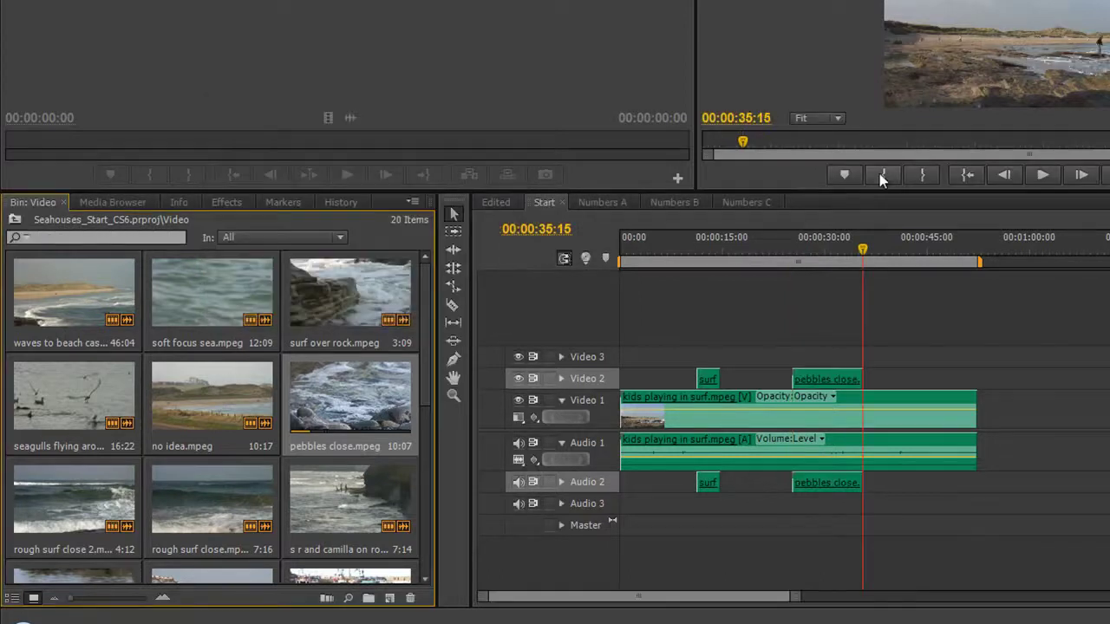
left_click_drag(869, 253, 826, 286)
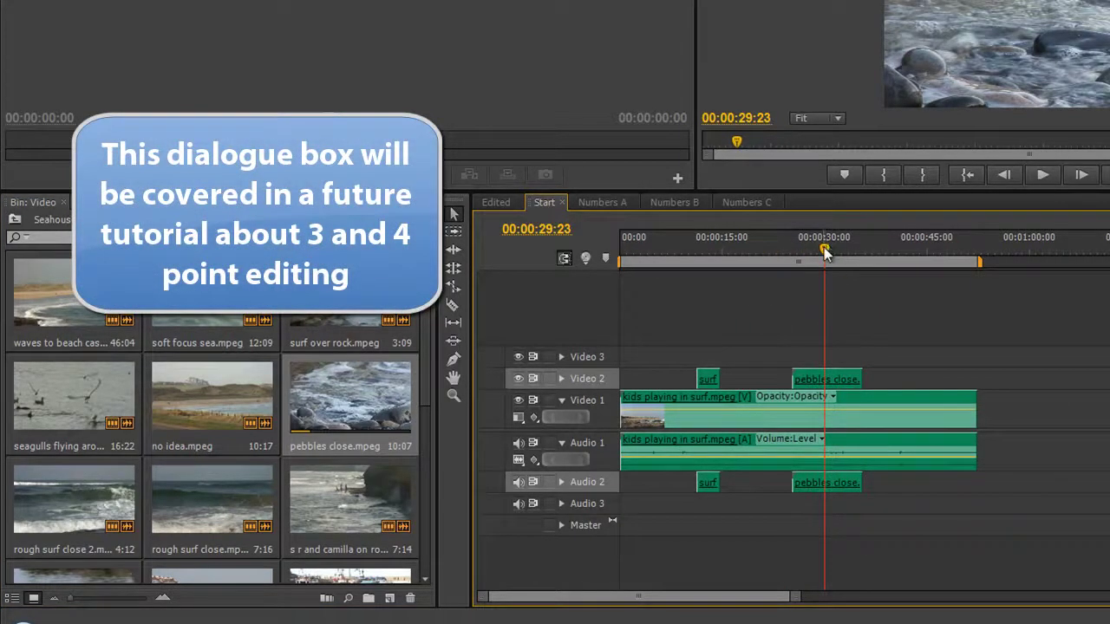
key("ctrl+z")
- Clear the sequence In and Out points and move the playhead to 00:00:27:09
left_click(734, 258)
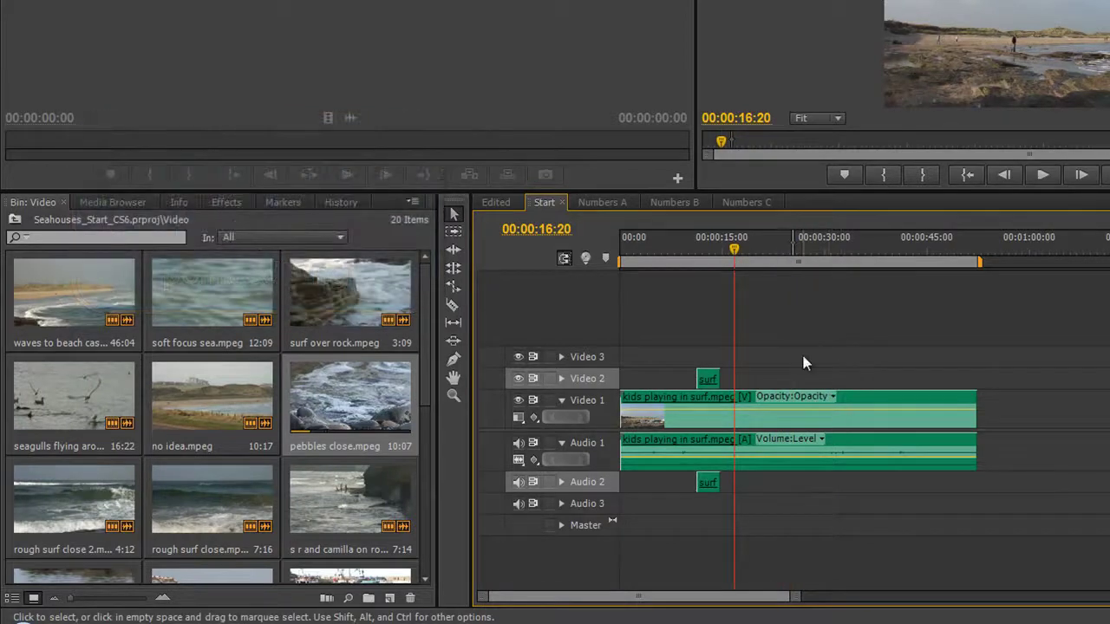
right_click(788, 248)
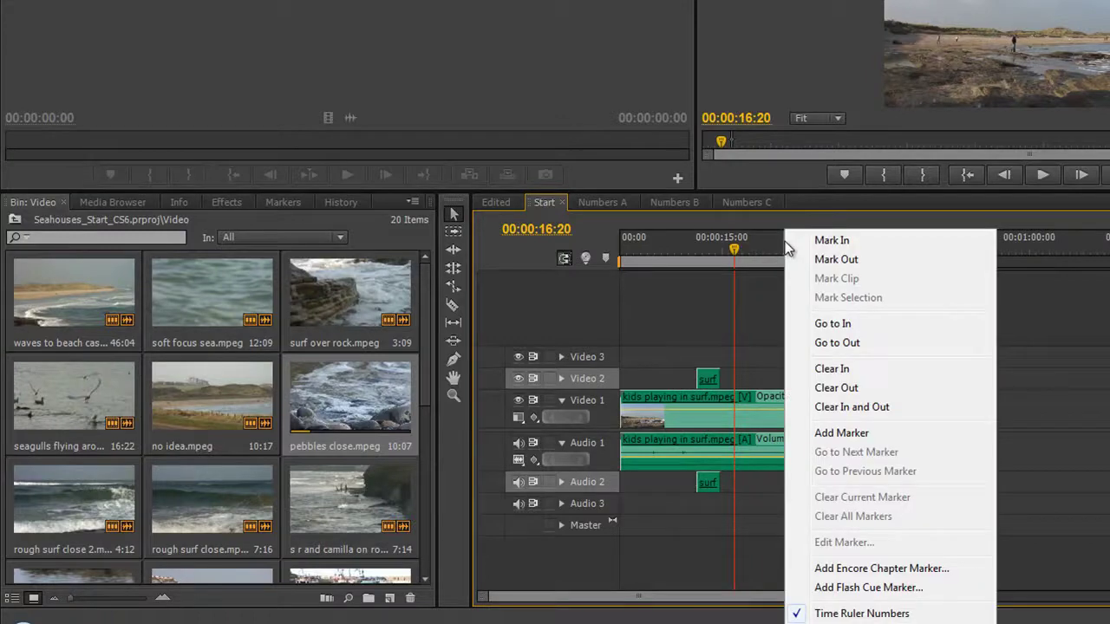
left_click(837, 410)
left_click_drag(736, 252, 807, 269)
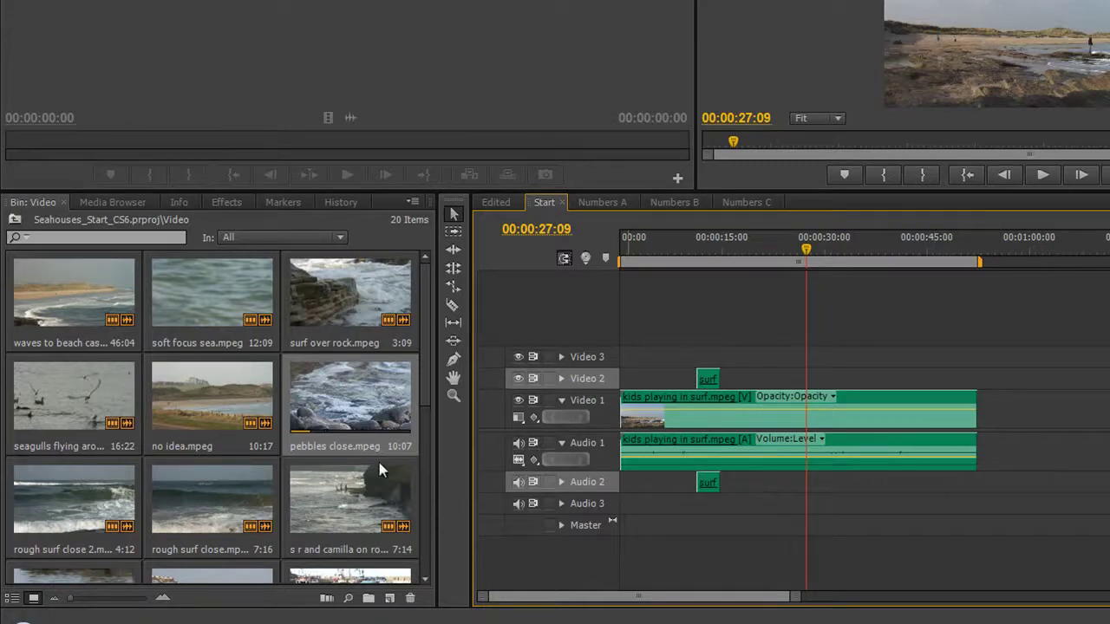
- Load s r and camilla in the Source monitor and insert it at 00:00:27:09 with audio on Audio 1
scroll(214, 528, "down", 2)
double_click(354, 403)
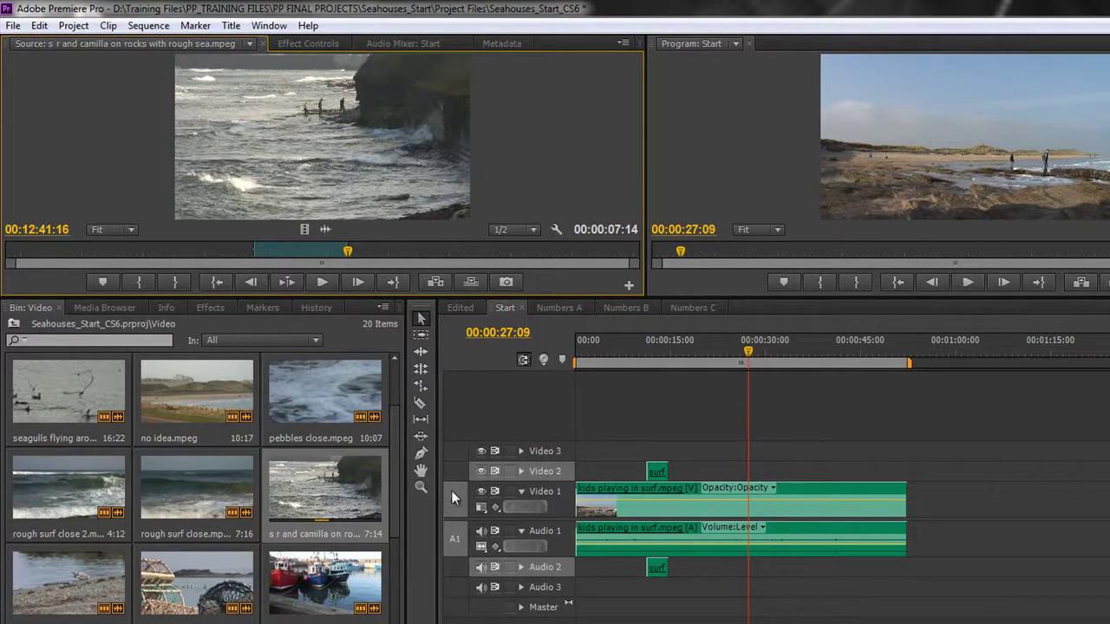
left_click(453, 544)
left_click(433, 286)
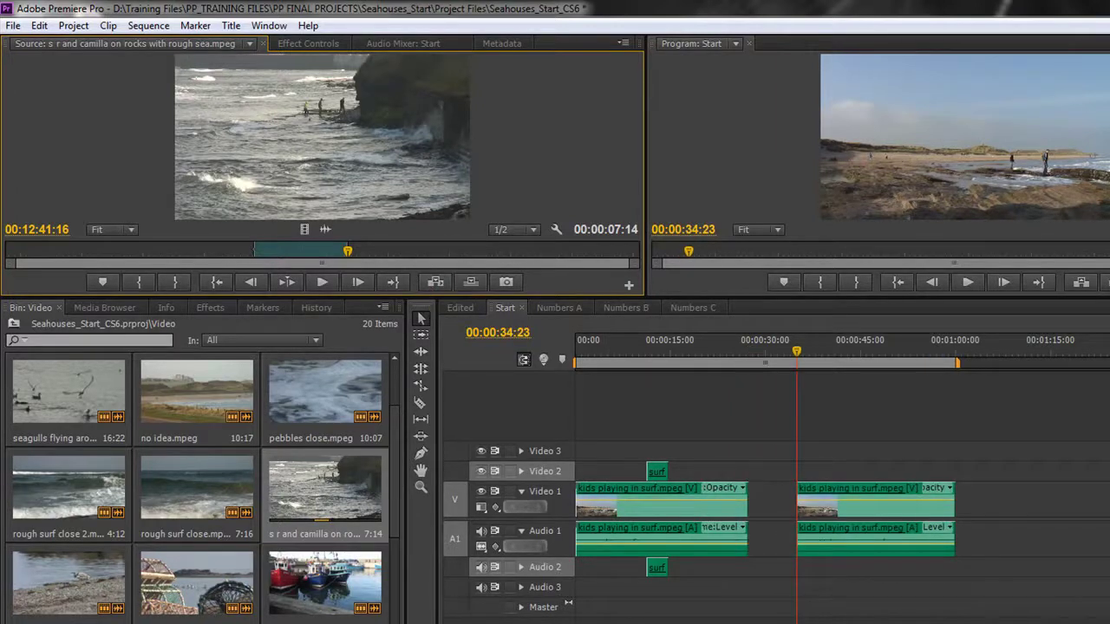
left_click(451, 531)
- Patch the source to Video 2 and Audio 2 and overwrite s r and camilla at 00:00:27:09
left_click(454, 471)
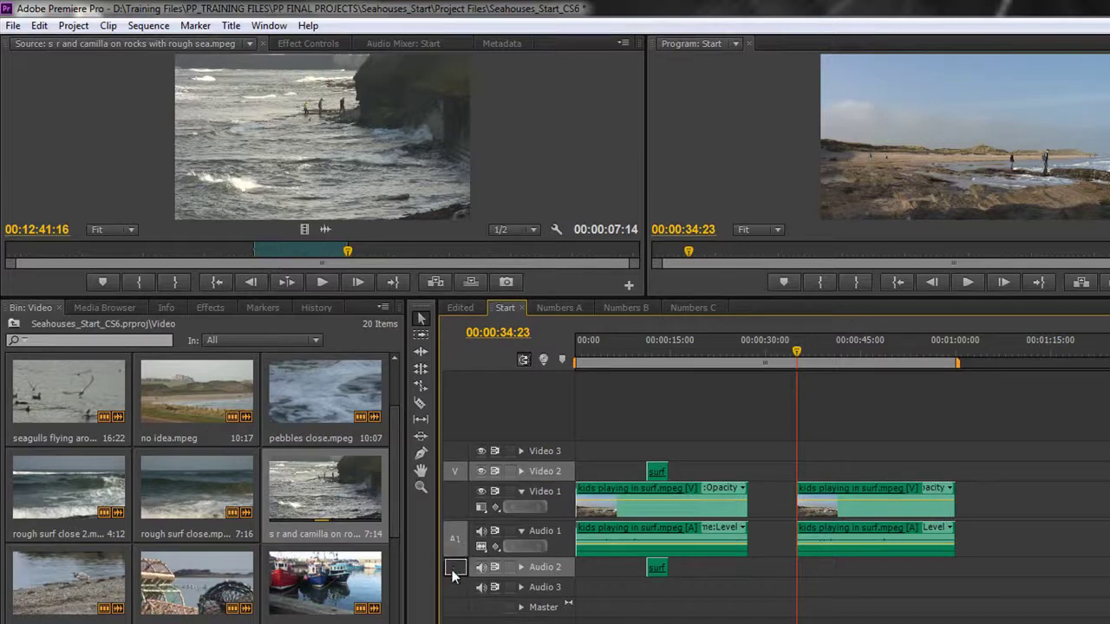
left_click(451, 569)
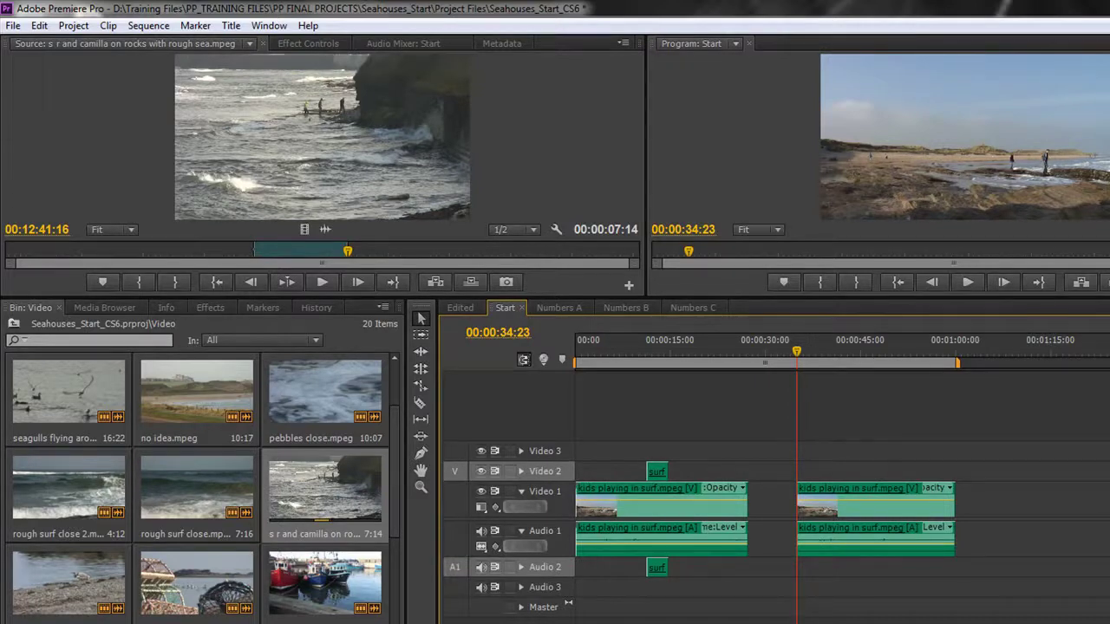
key("Delete")
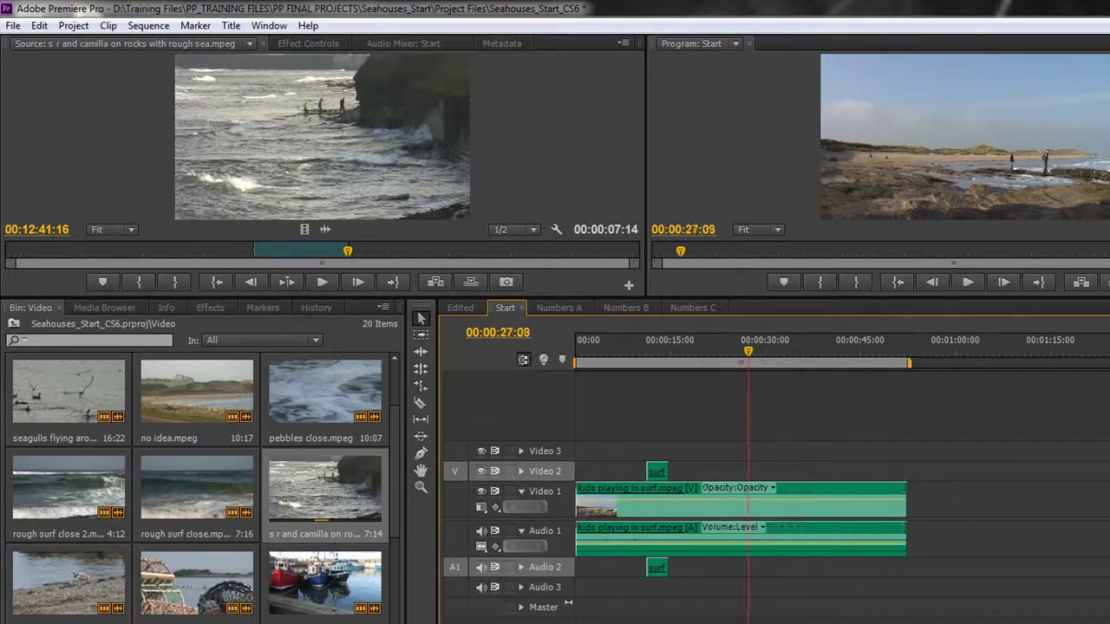
left_click(431, 283)
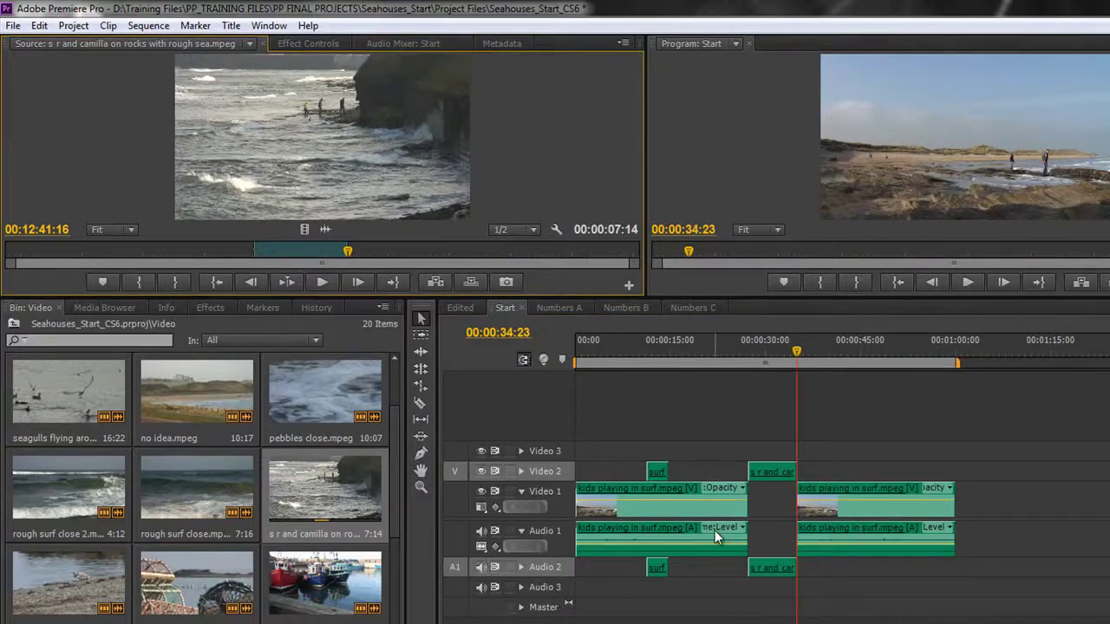
key("ctrl+z")
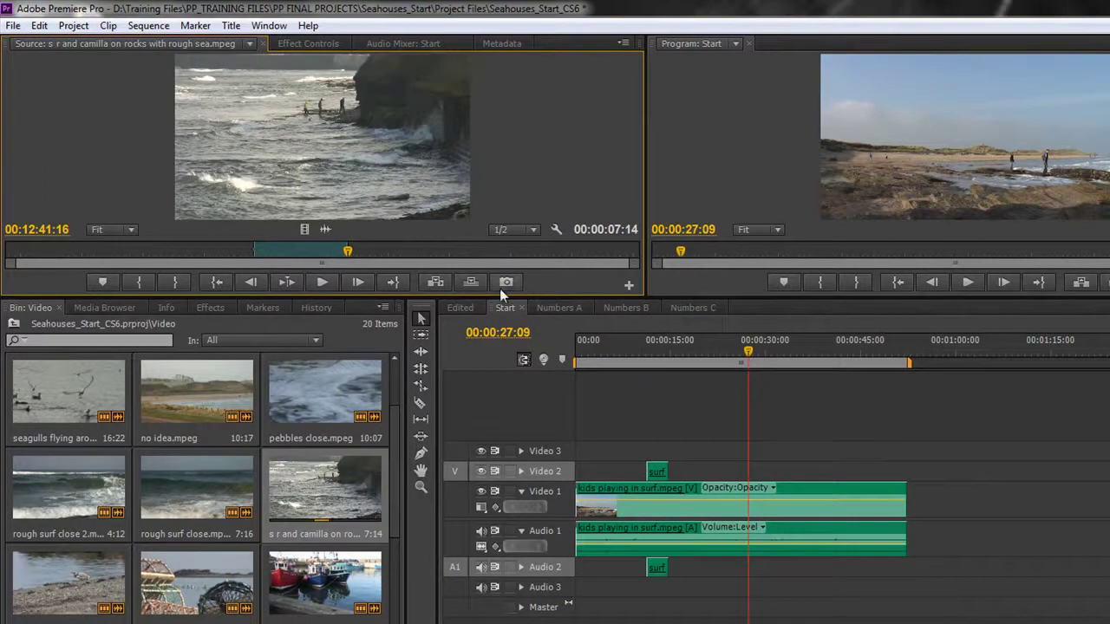
left_click(468, 283)
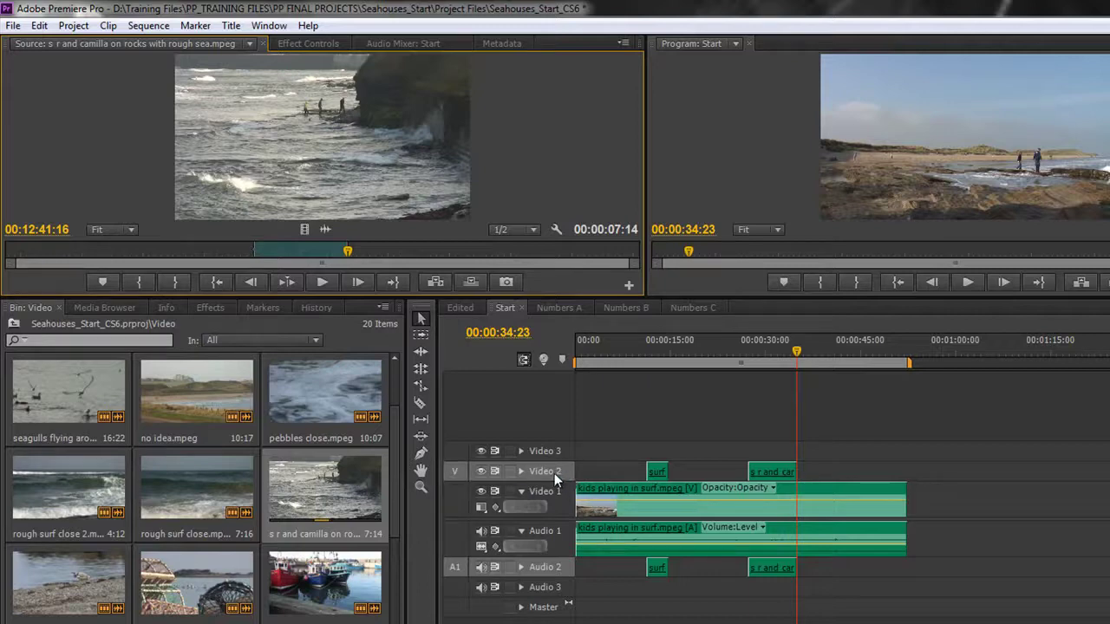
left_click(453, 472)
- Close all Source clips, overwrite boats after s r and camilla, then target Video 3 and Audio 3
left_click(250, 43)
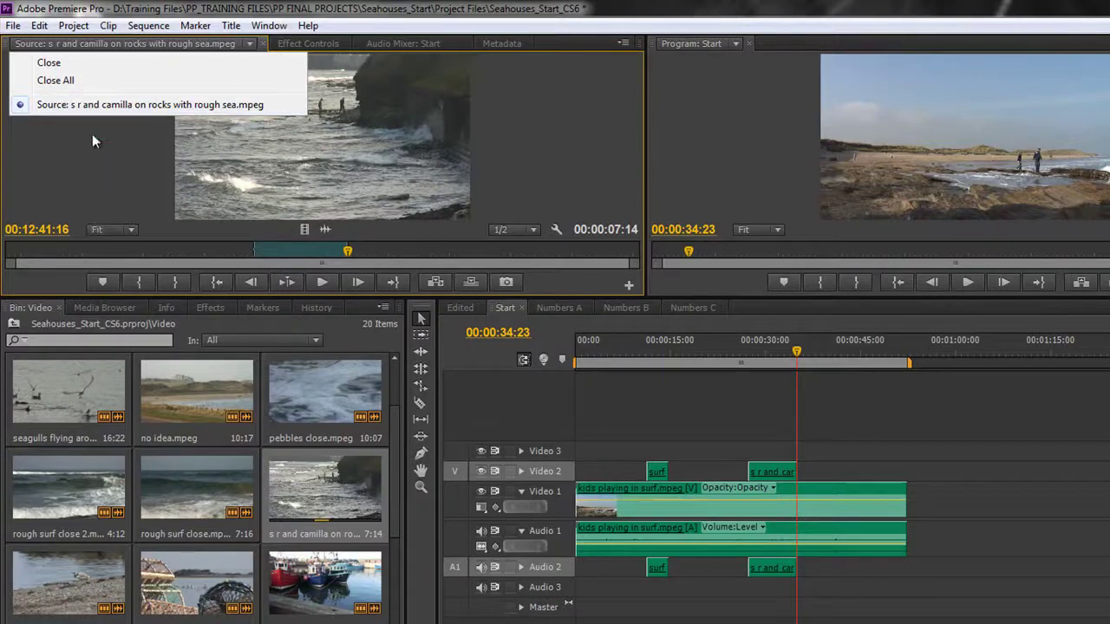
left_click(54, 83)
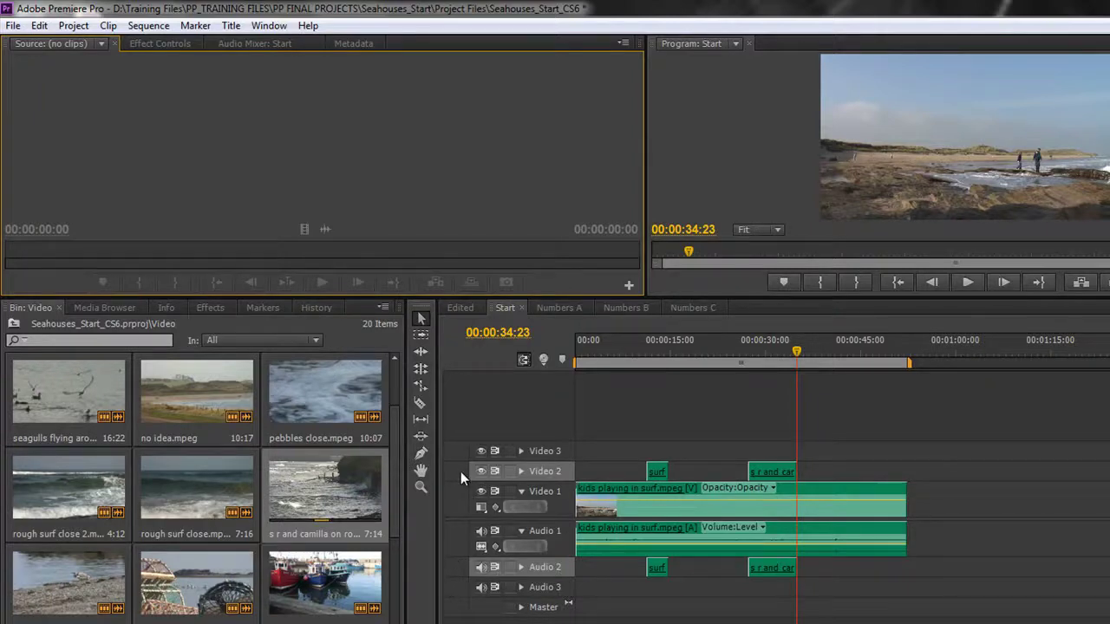
left_click(336, 592)
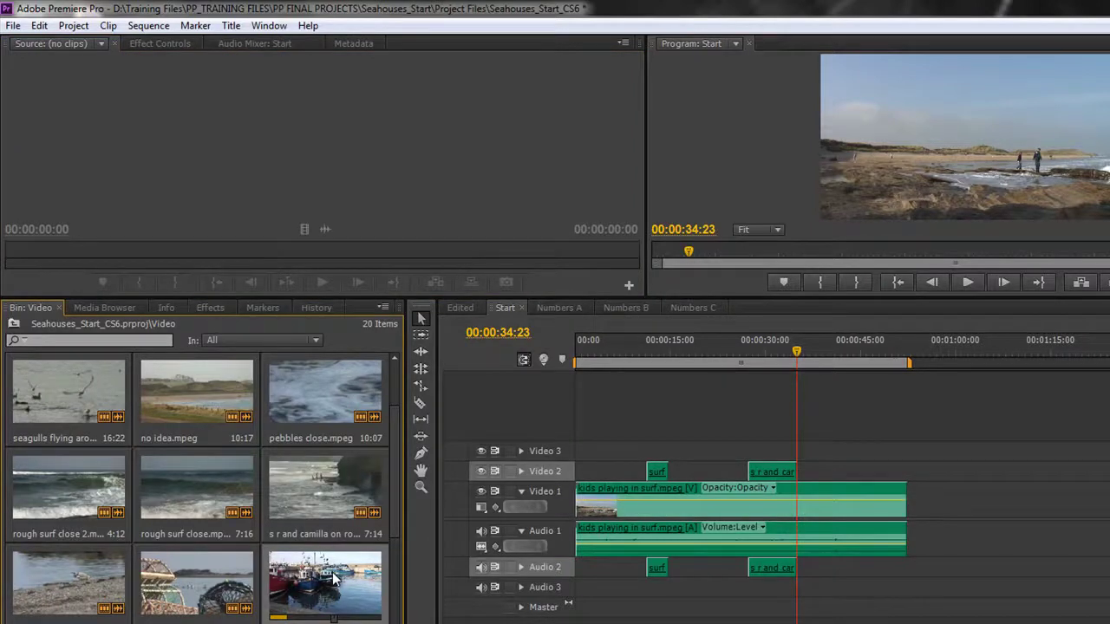
key("period")
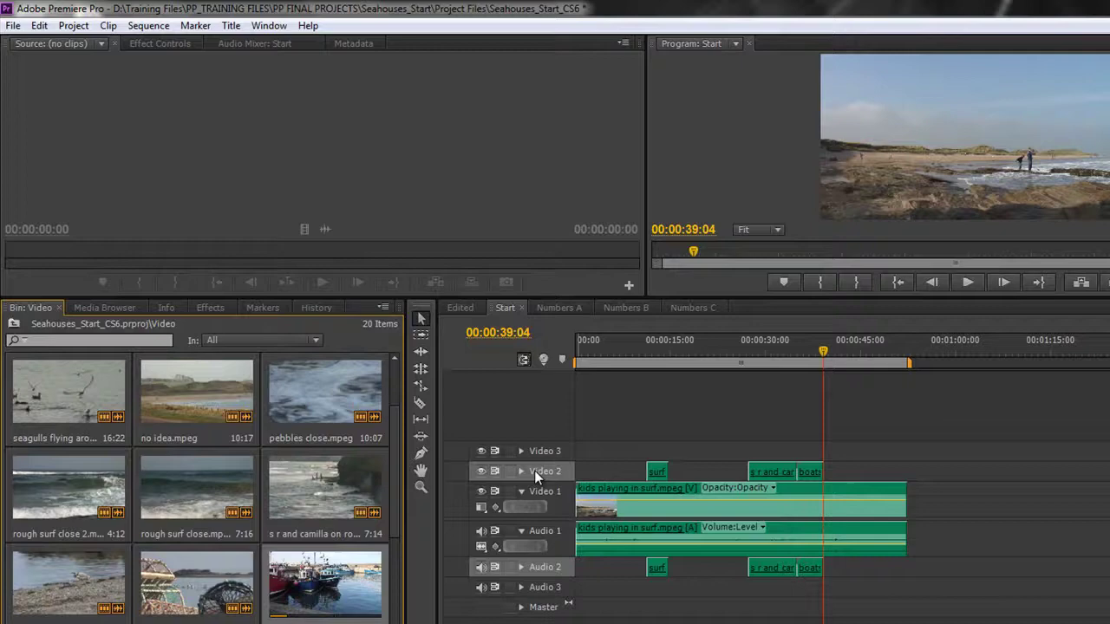
left_click(552, 448)
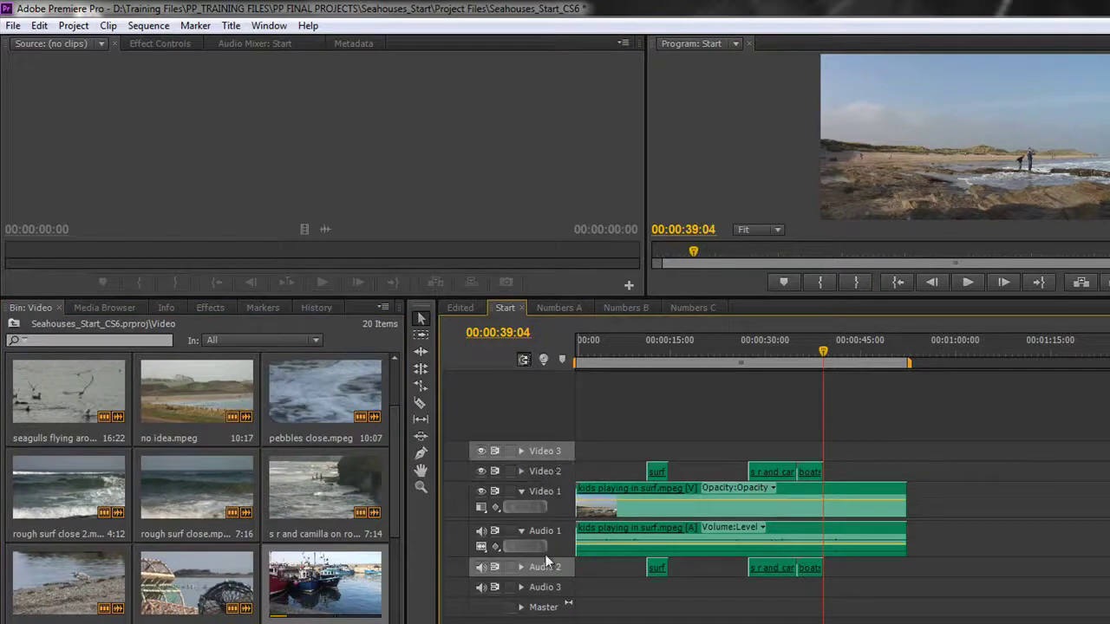
left_click(552, 590)
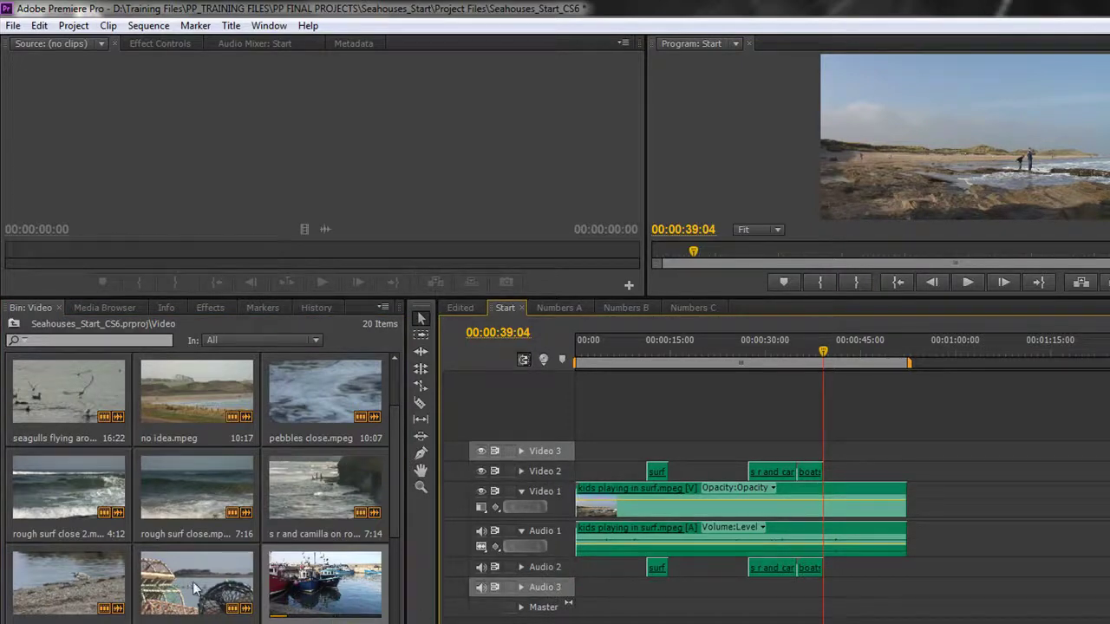